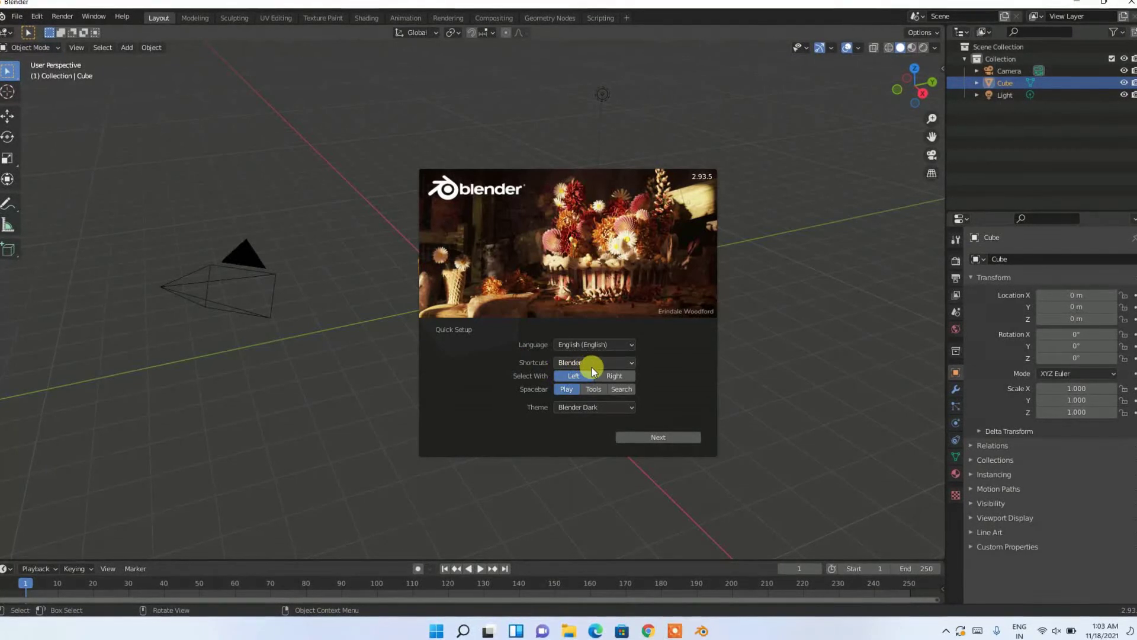
Keep 'Blender' as the shortcut preset in the Quick Setup splash
left_click(600, 364)
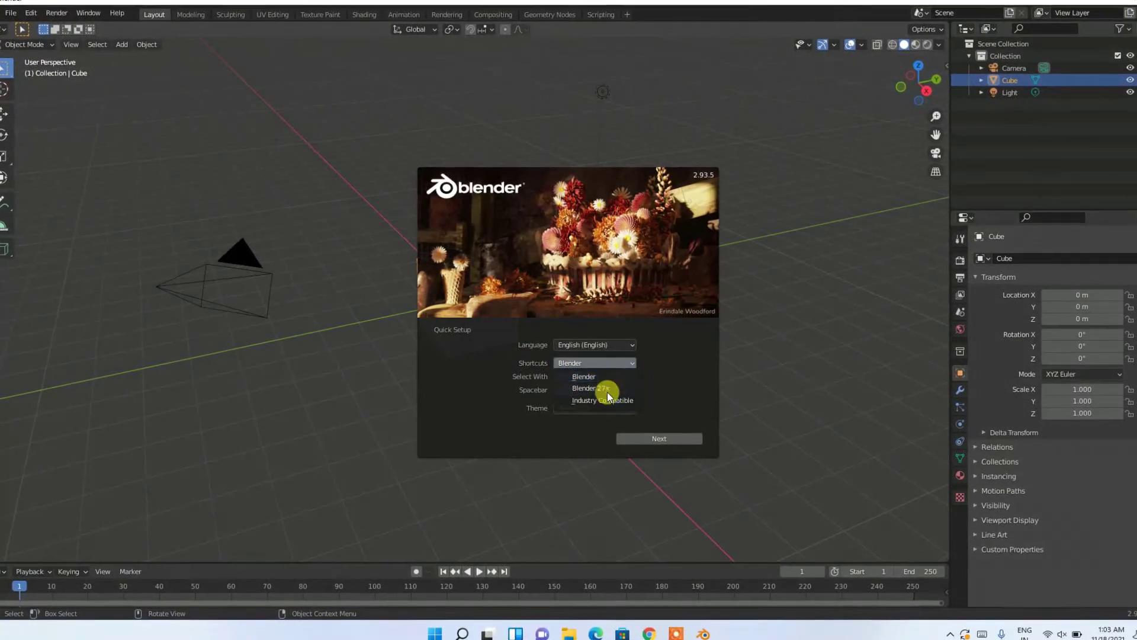
left_click(621, 374)
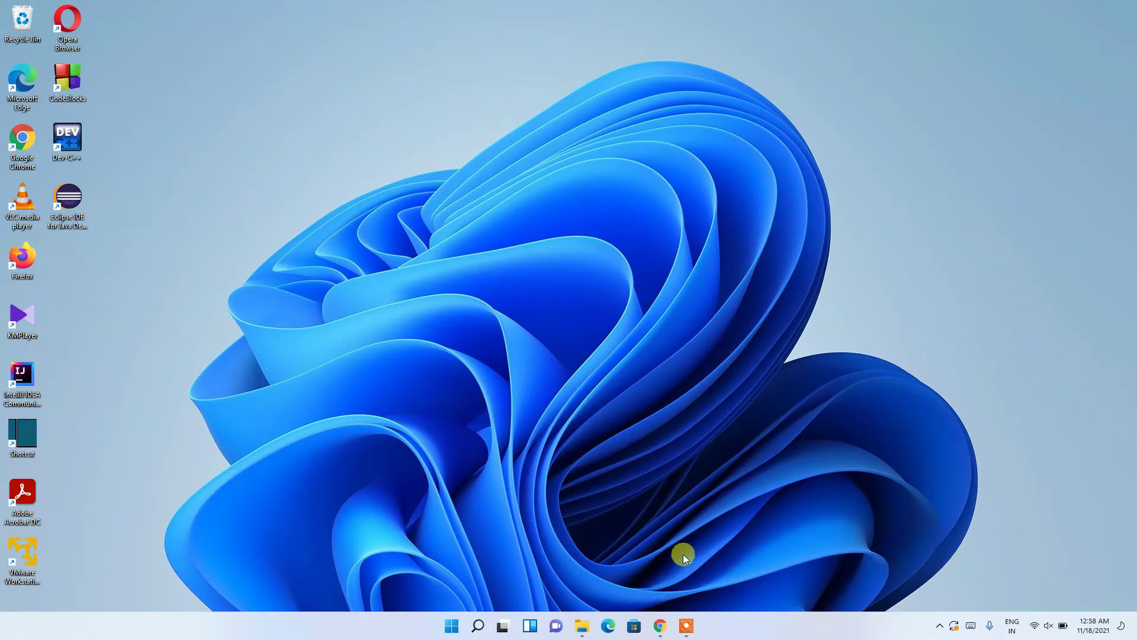
Launch Chrome, search Google for 'blender download' and open the blender.org download result
left_click(661, 625)
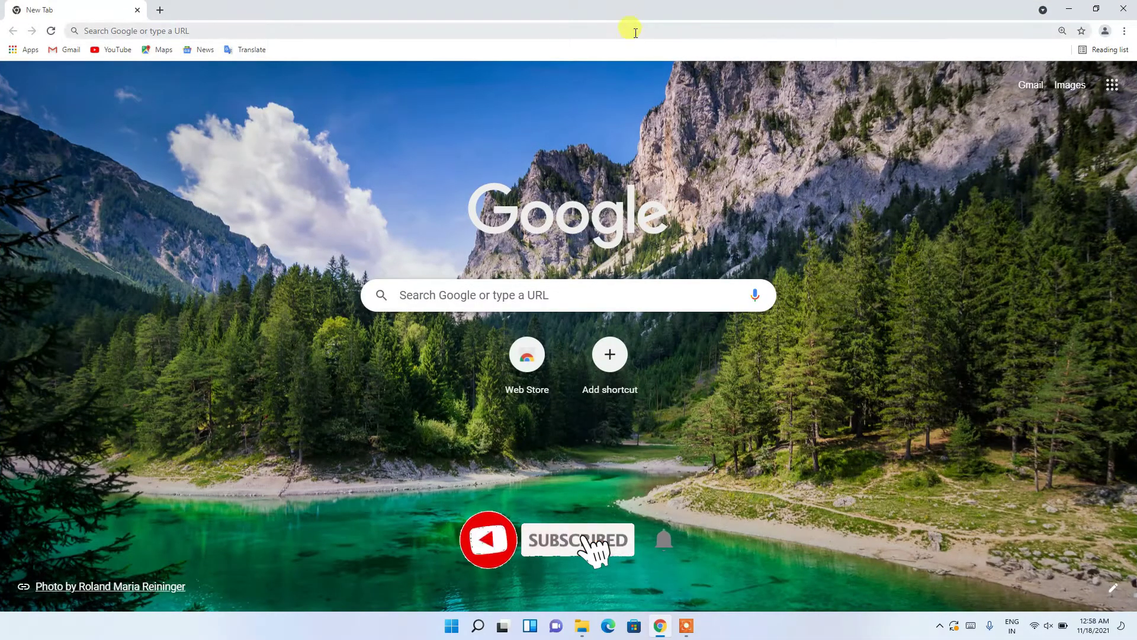
left_click(634, 28)
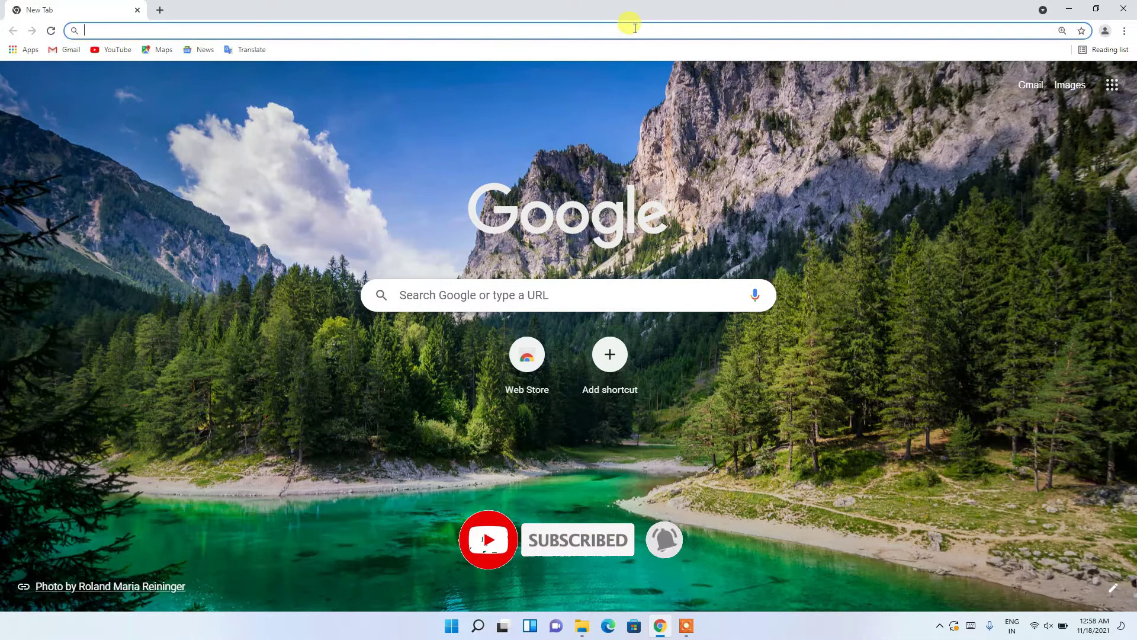
type("blender")
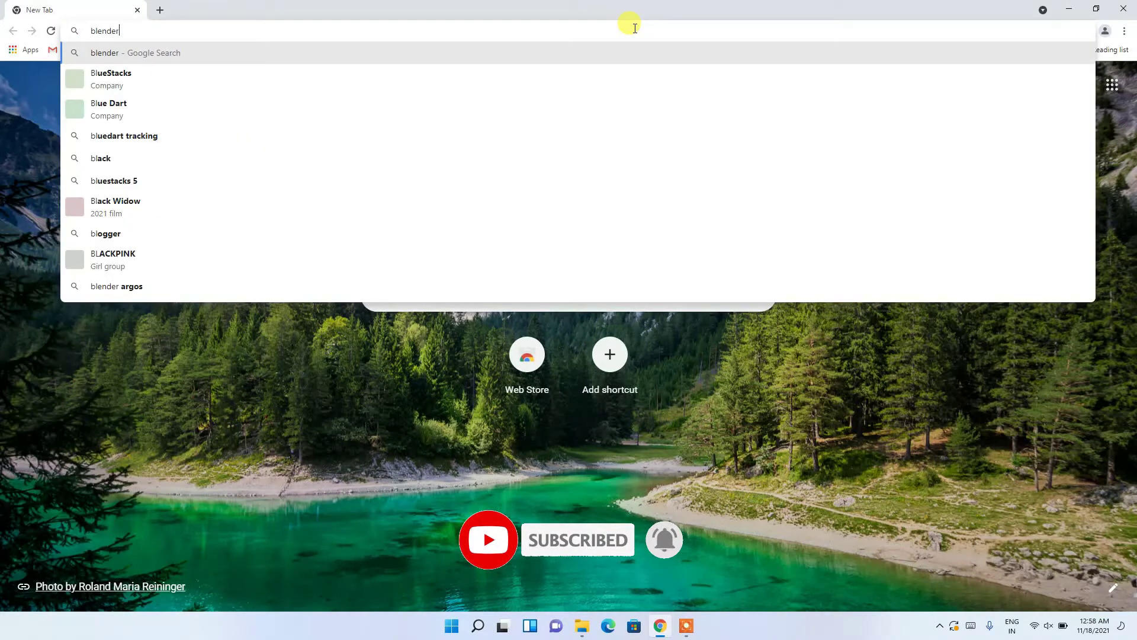
key("Down")
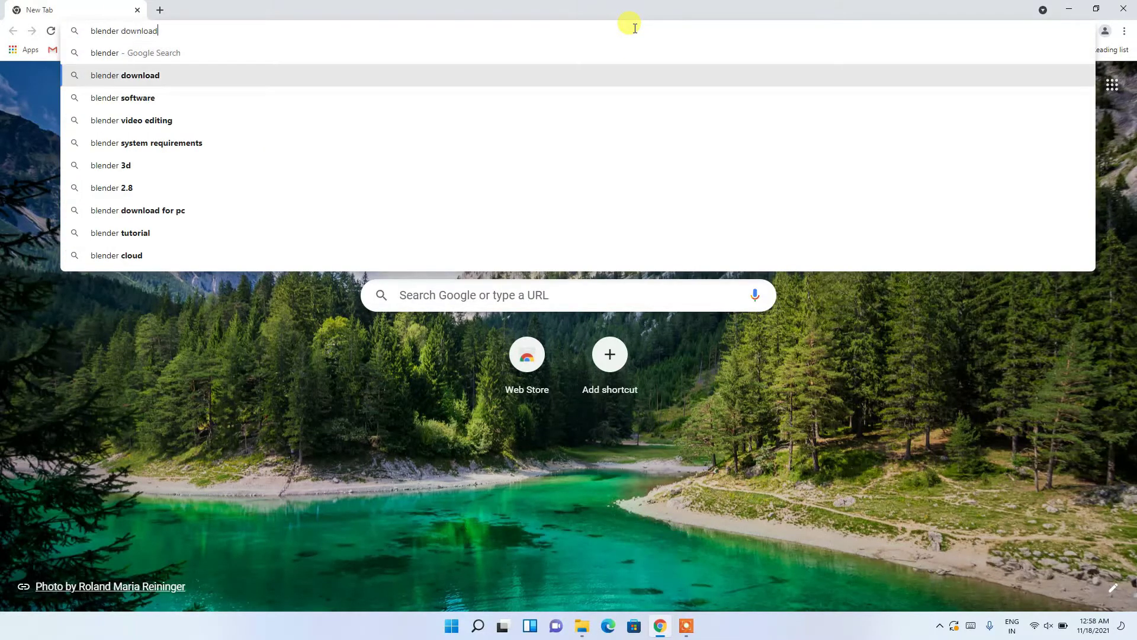
key("Return")
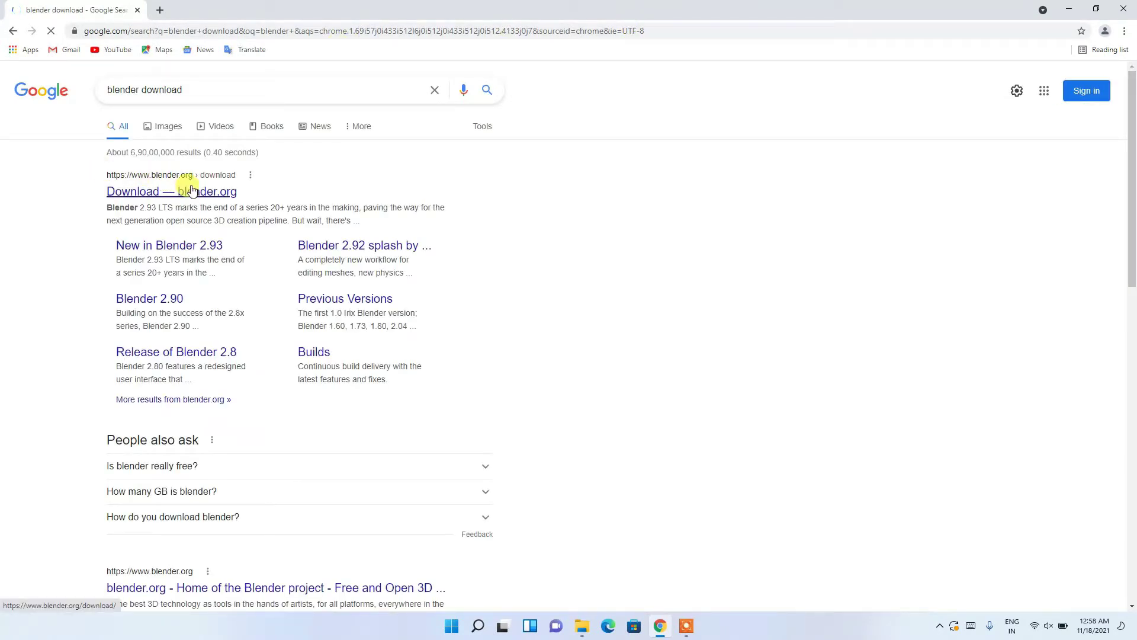
left_click(155, 192)
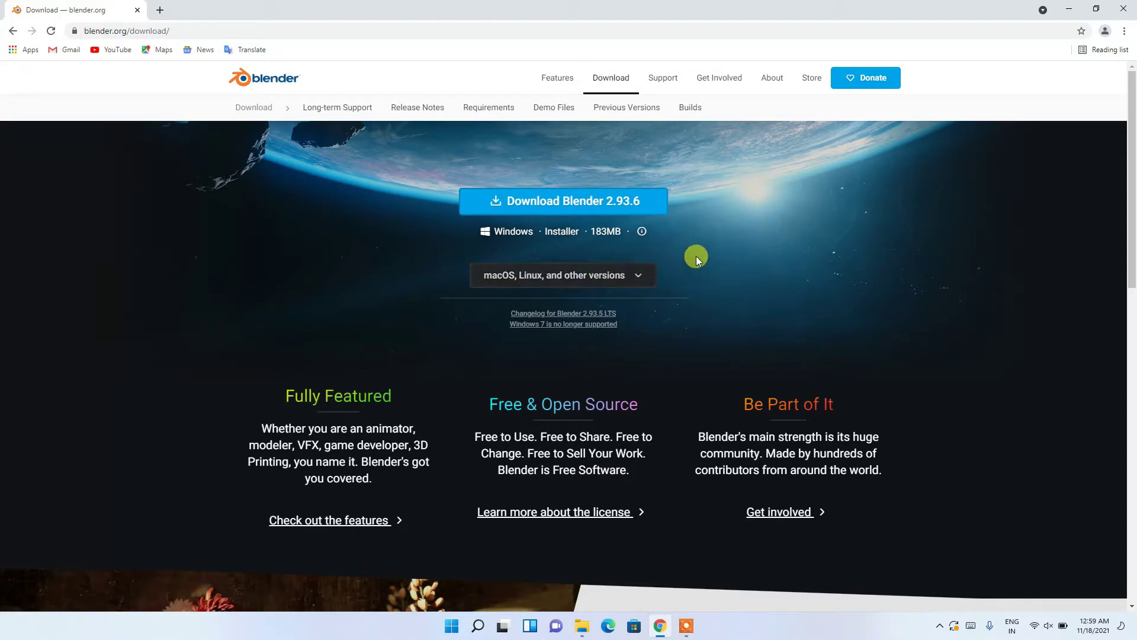
Glance at the other-OS versions, then download the Blender 2.93.6 Windows installer
left_click(637, 276)
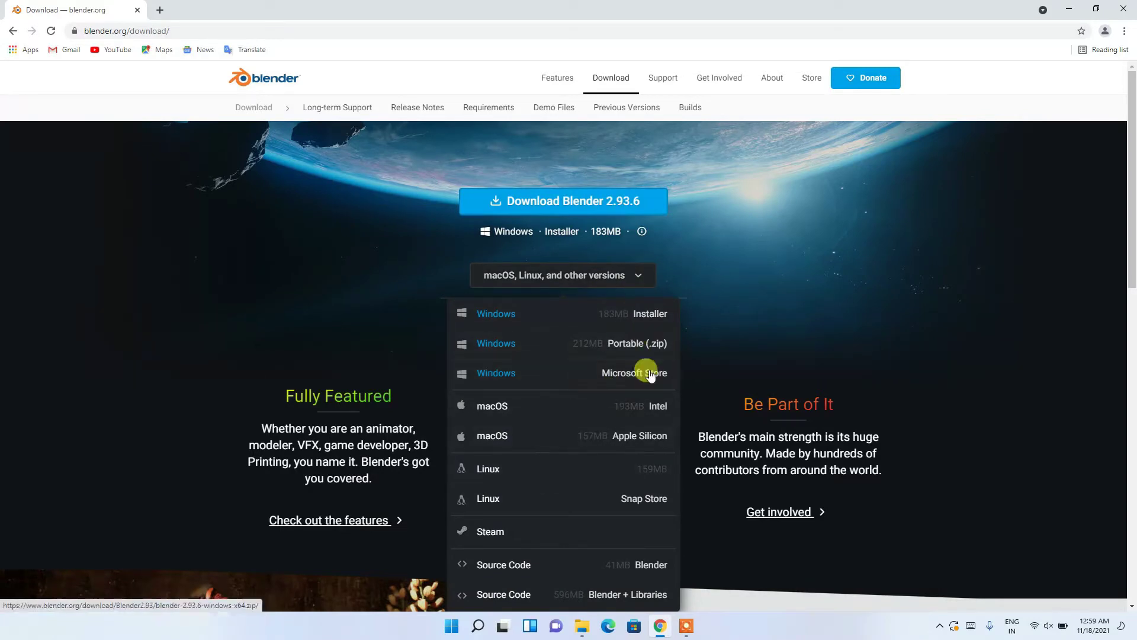
left_click(722, 248)
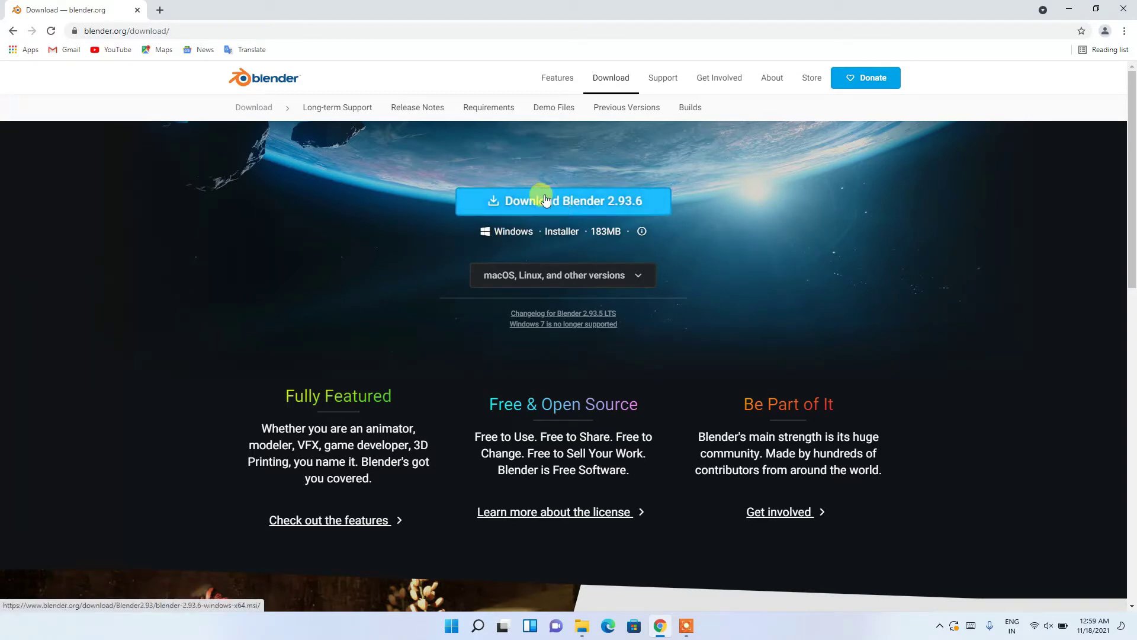
left_click(562, 203)
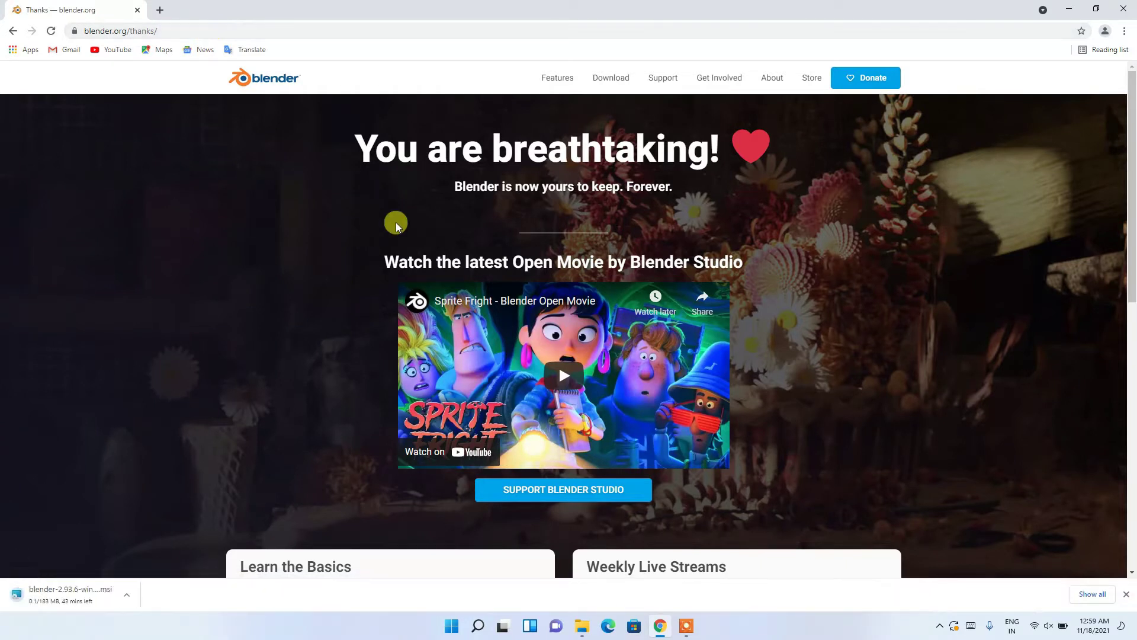
Pause, cancel and remove the Blender 2.93.6 download, then minimise Chrome
left_click(1095, 593)
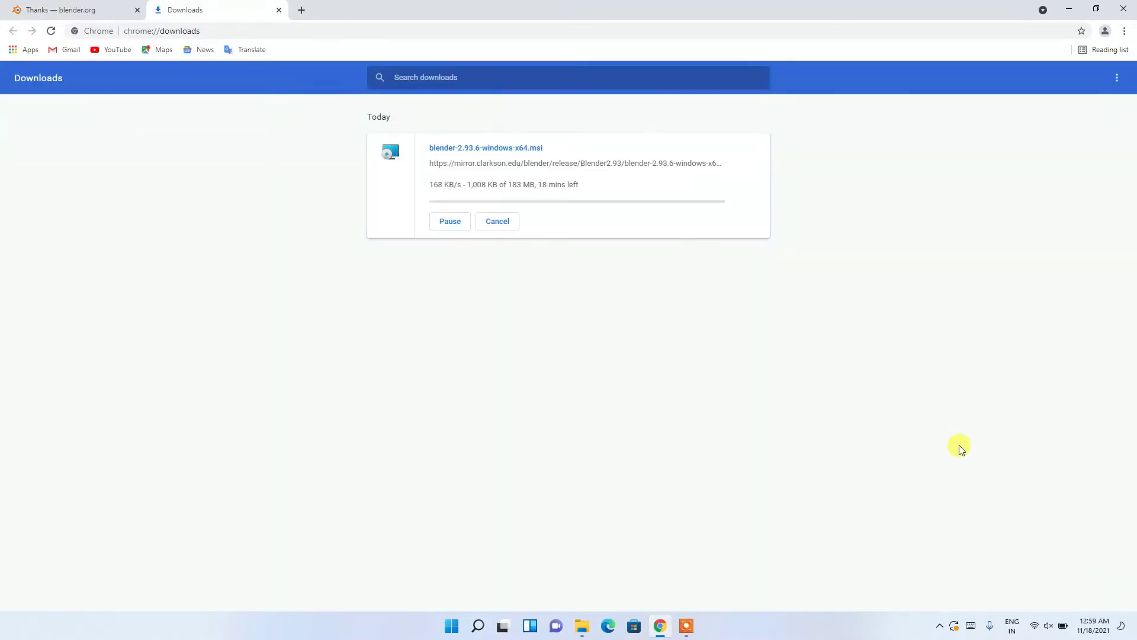
left_click(451, 221)
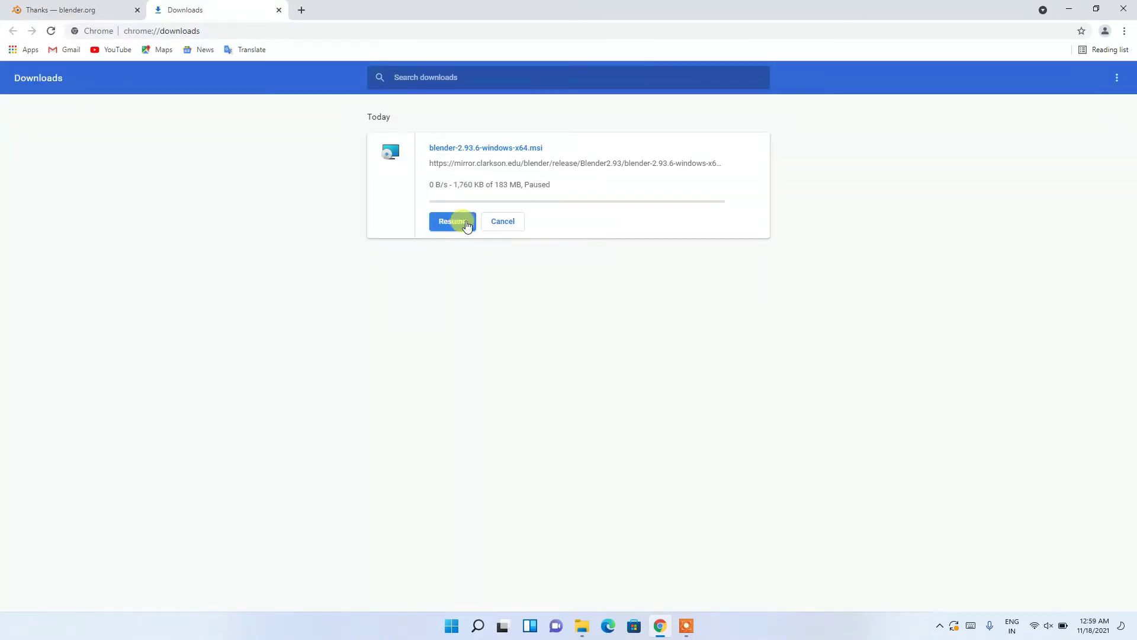
left_click(500, 221)
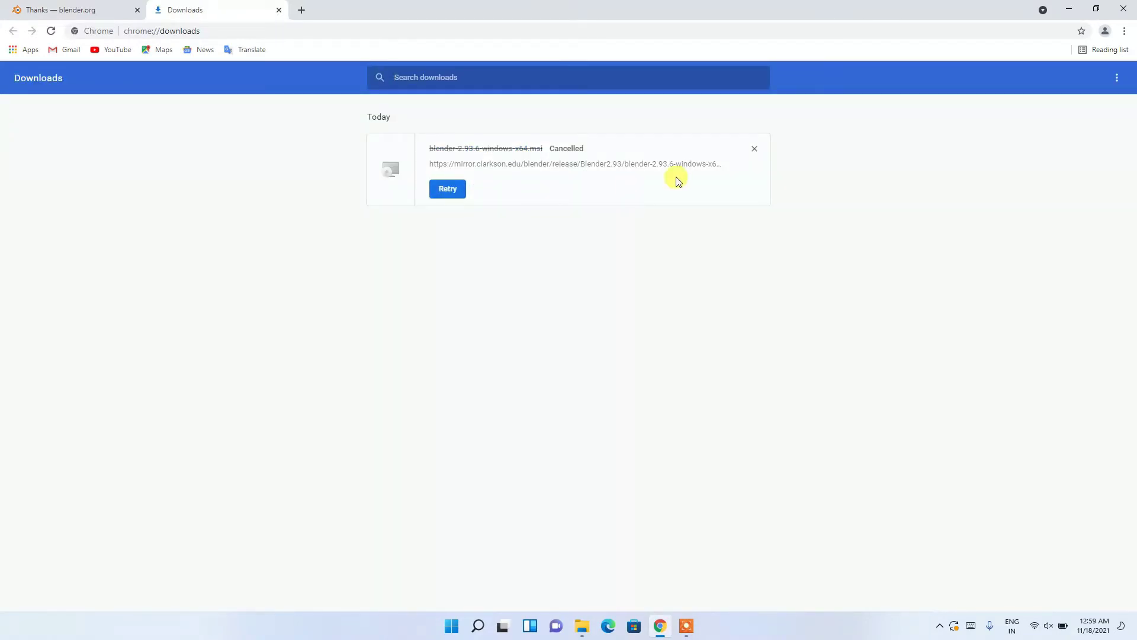
left_click(755, 149)
left_click(1069, 7)
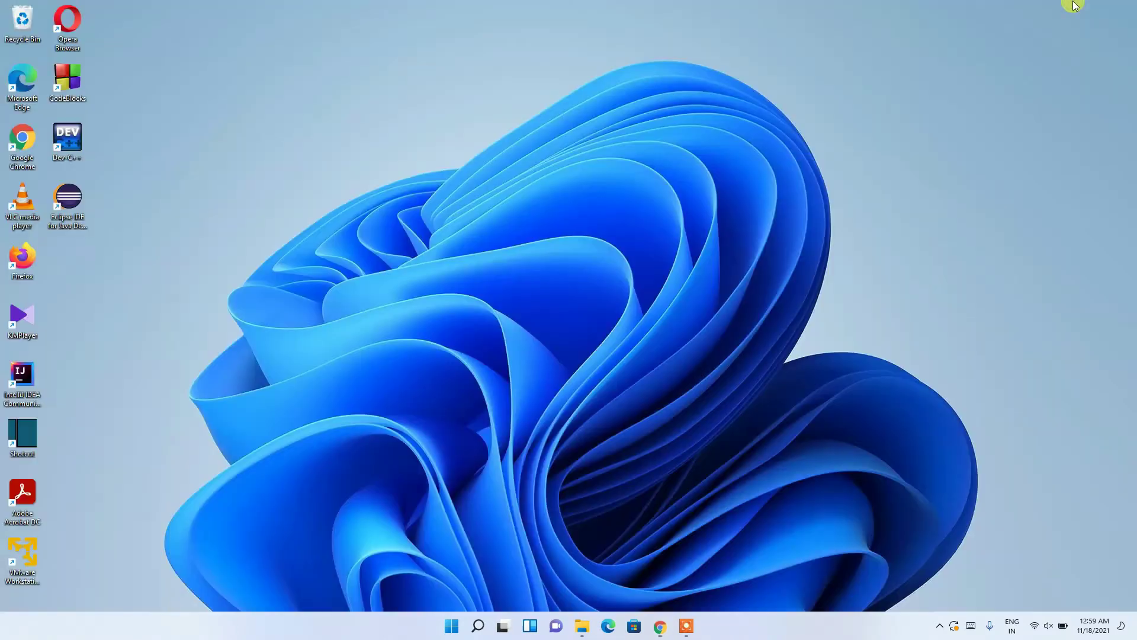
Run blender-2.93.5-windows-x64.msi from Downloads > Software in File Explorer
left_click(581, 628)
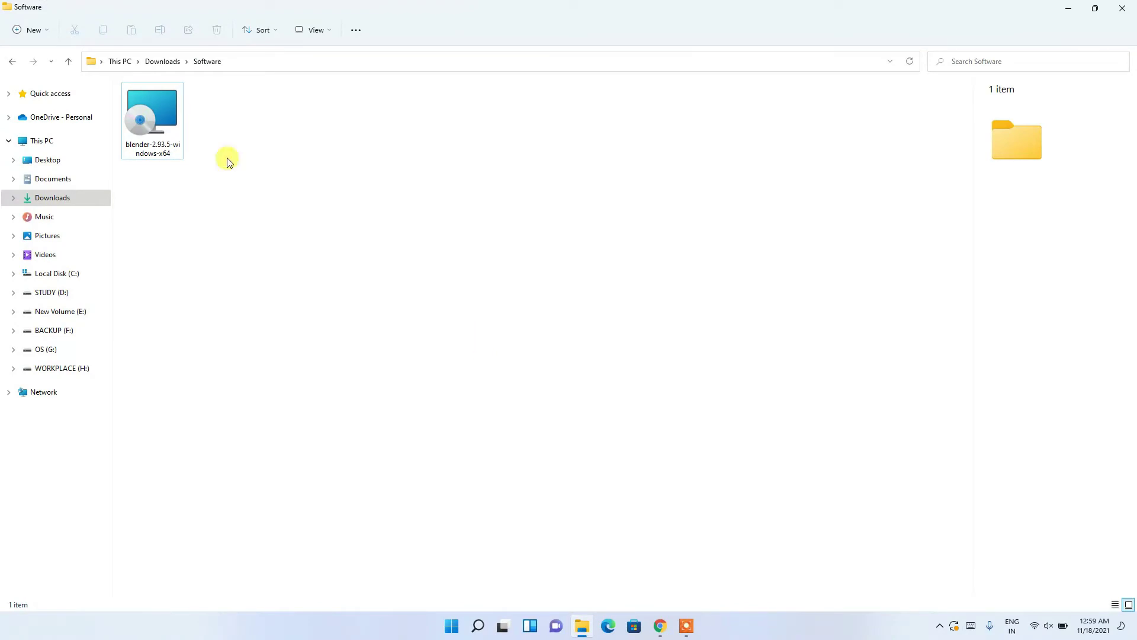
left_click(160, 110)
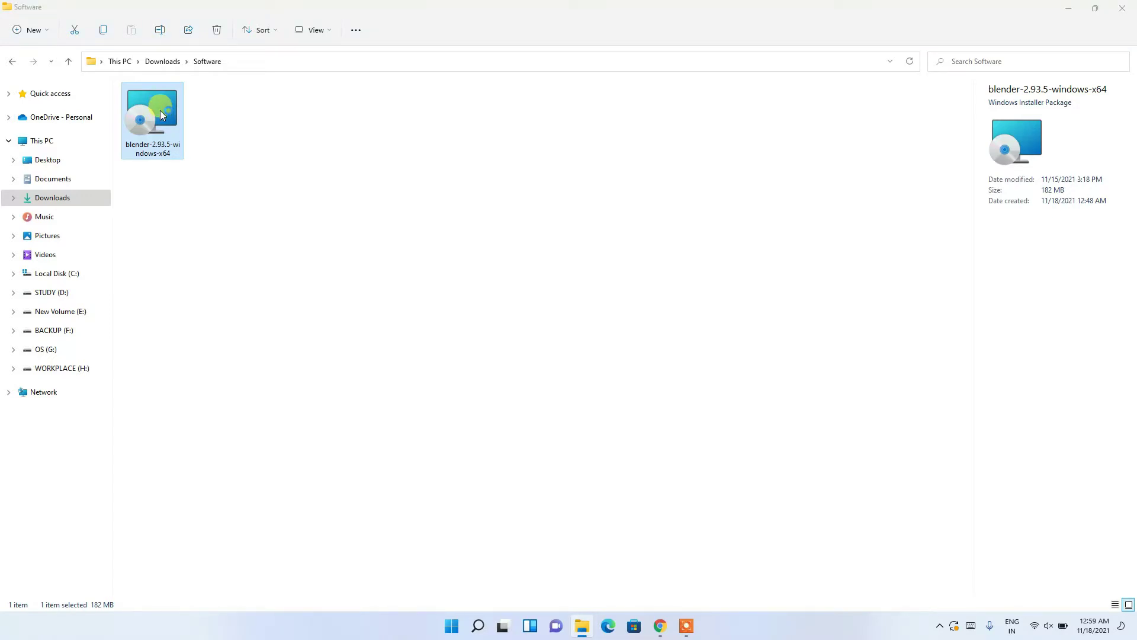
double_click(160, 110)
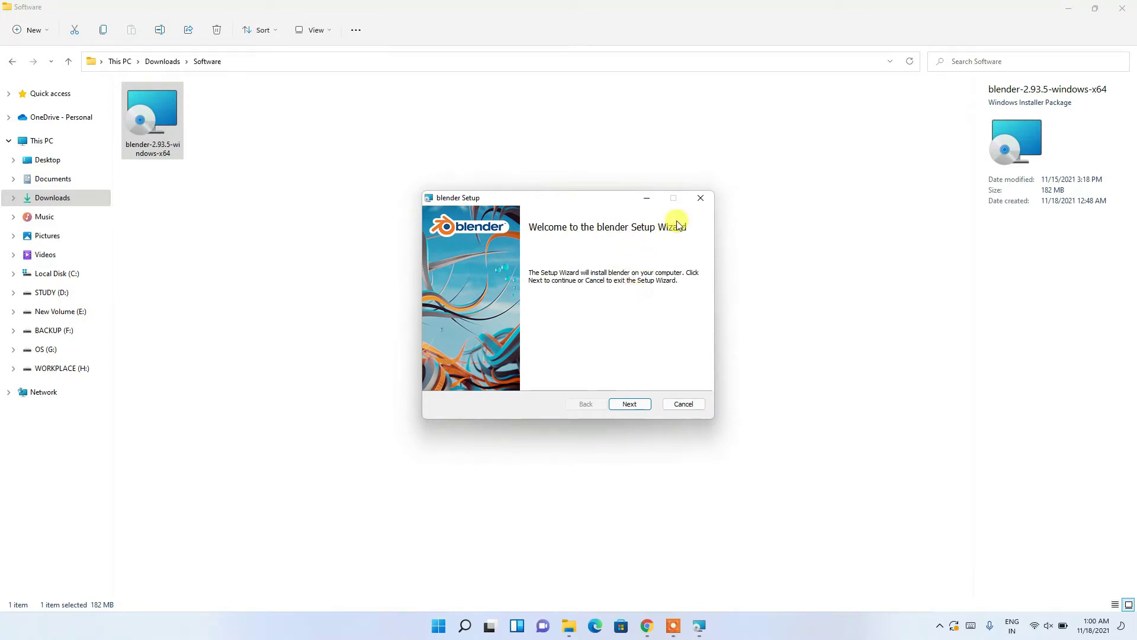
Accept the Blender license terms and advance past Custom Setup to 'Ready to install'
left_click(1067, 8)
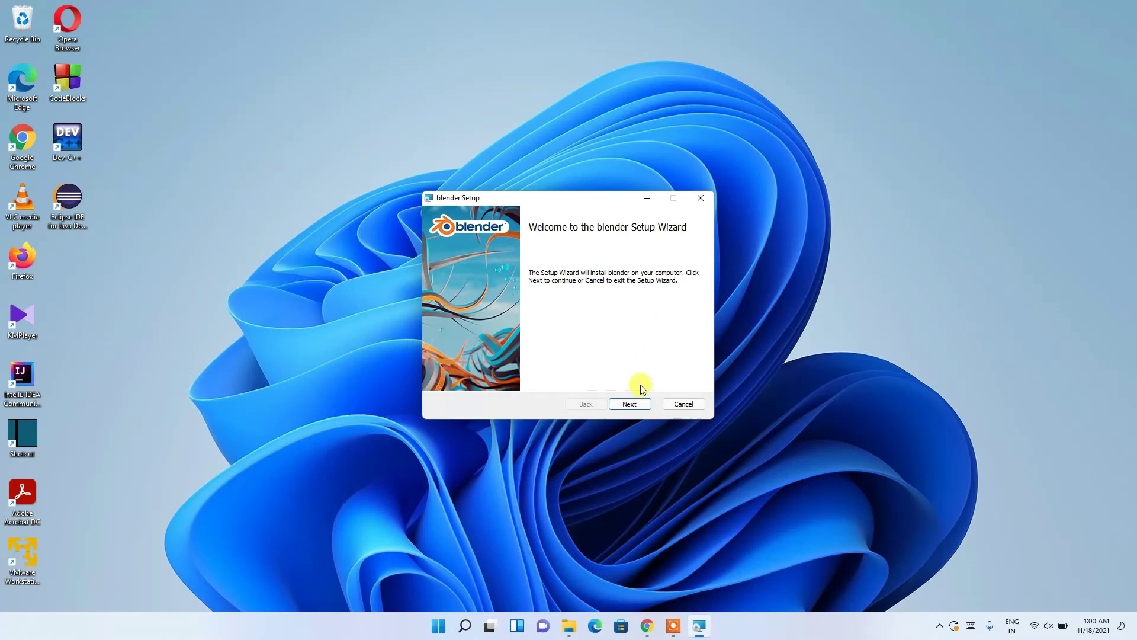
left_click(631, 404)
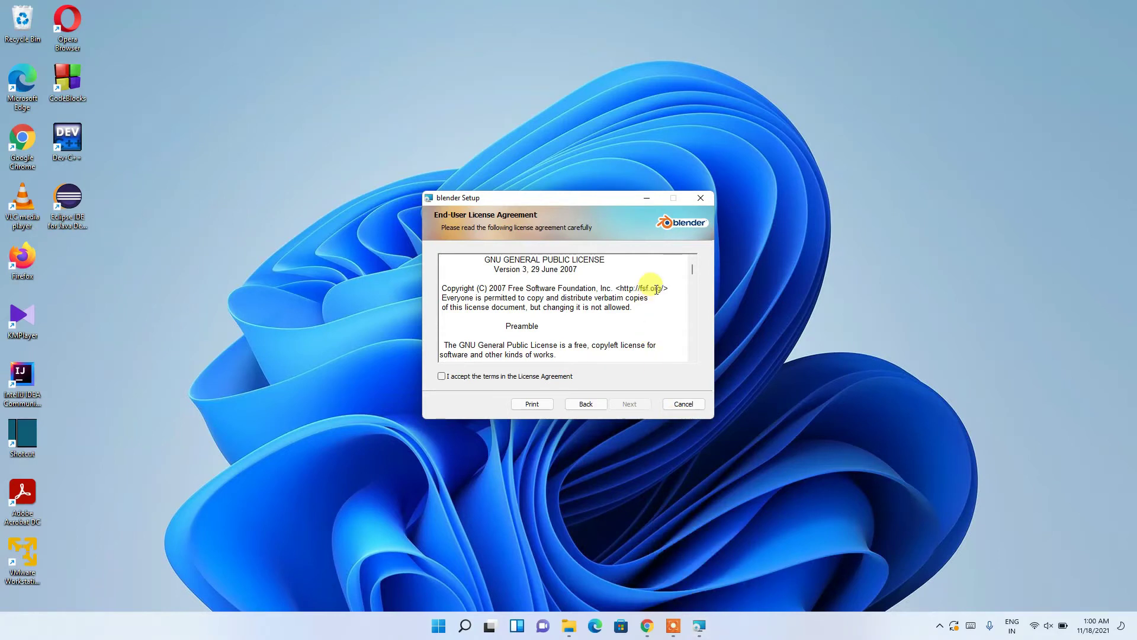
left_click_drag(673, 296, 678, 356)
left_click(654, 323)
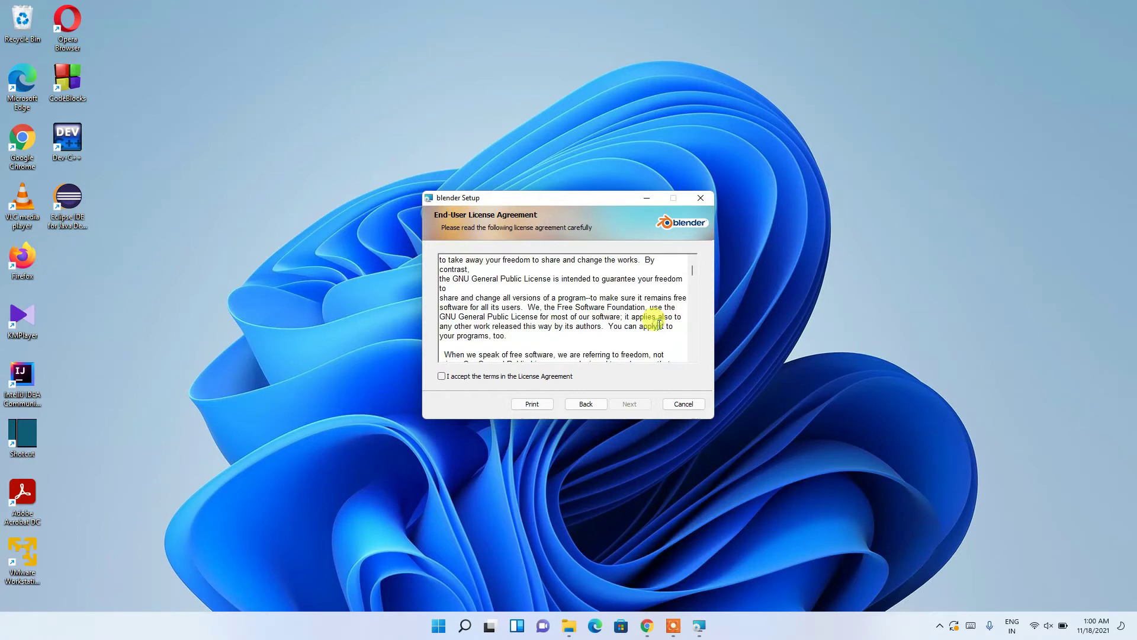
left_click(463, 381)
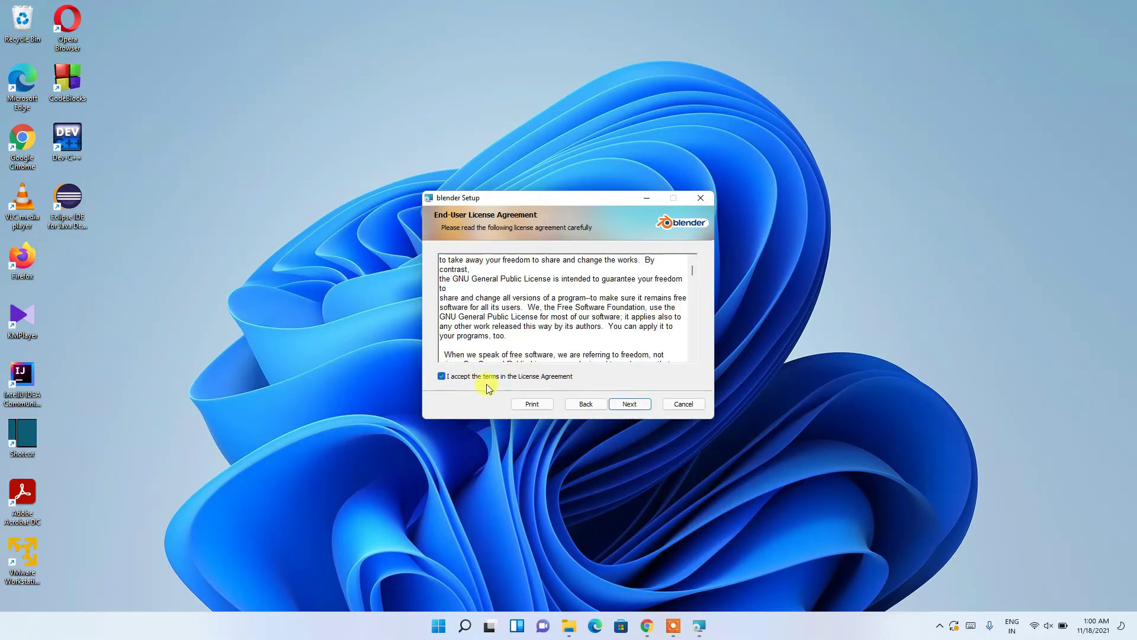
left_click(642, 409)
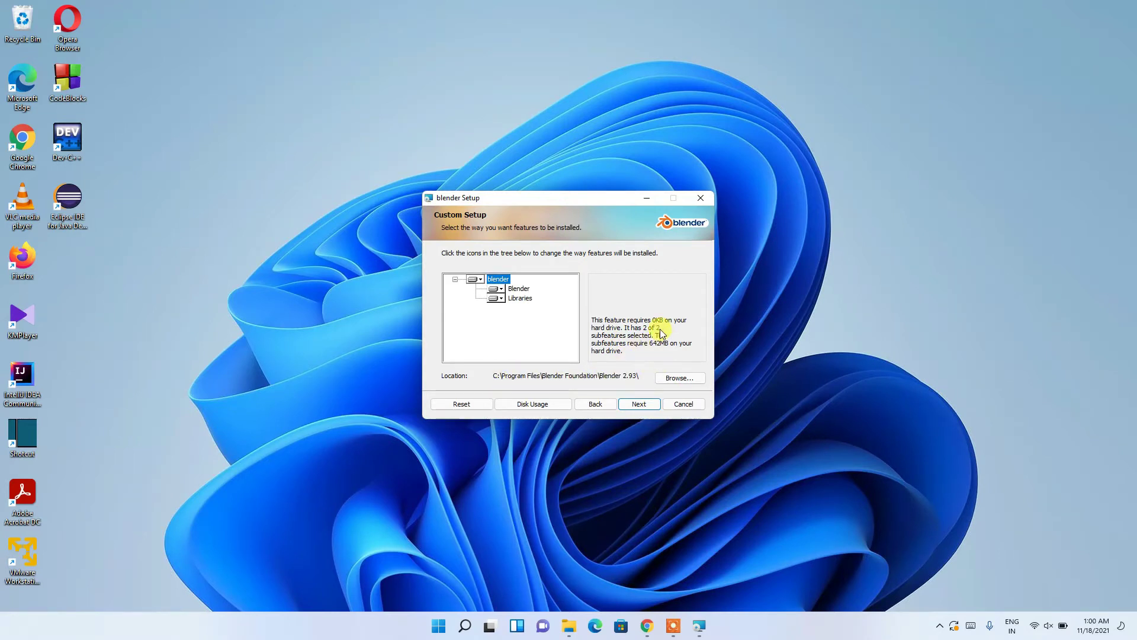
left_click(642, 404)
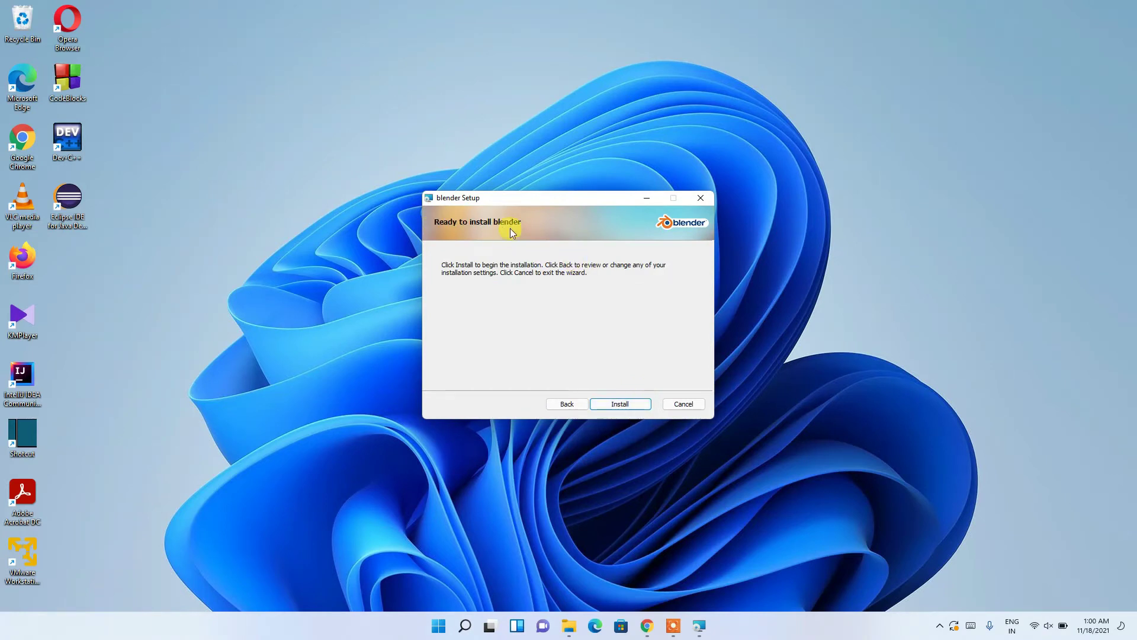
Install Blender into C:\Program Files\Blender Foundation\Blender 2.93
left_click(619, 406)
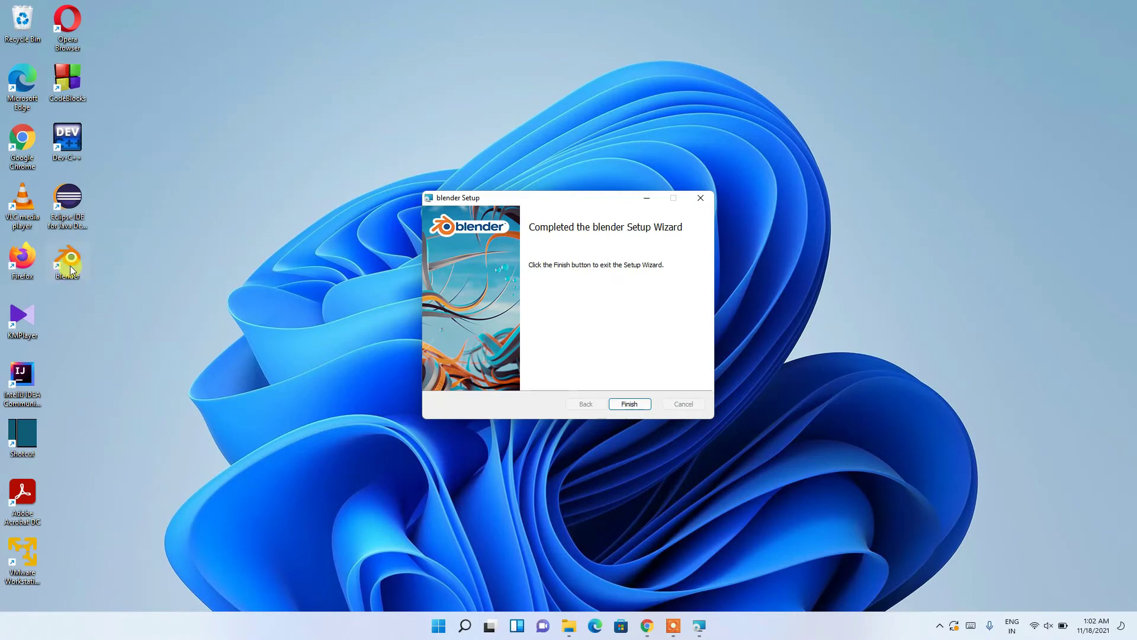
Finish the setup wizard and launch Blender from its desktop shortcut
left_click(629, 403)
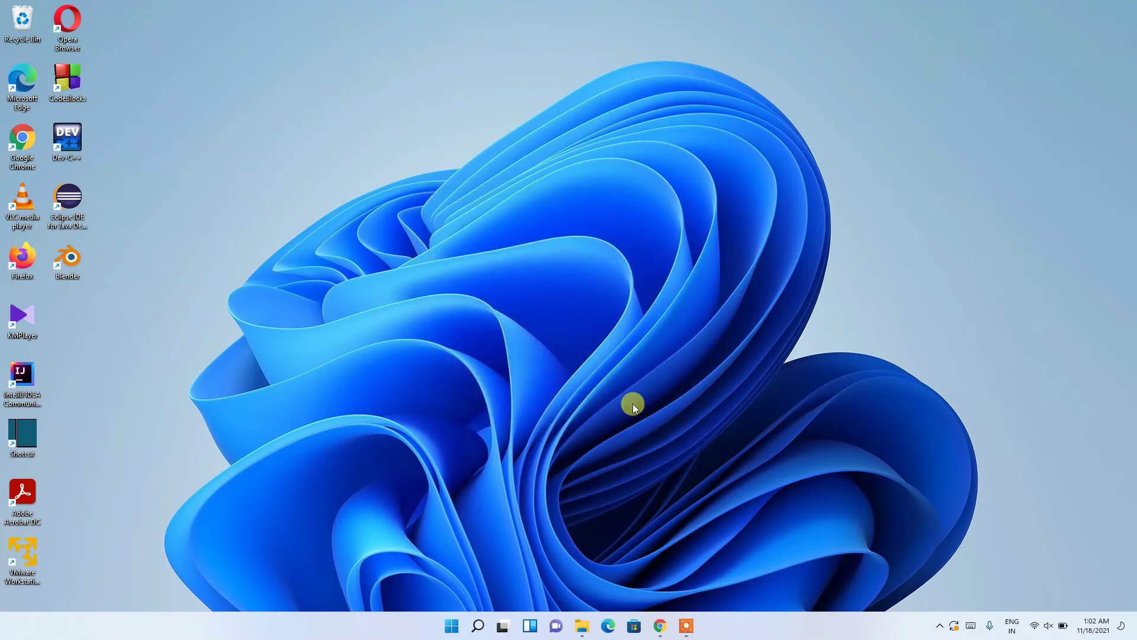
double_click(75, 269)
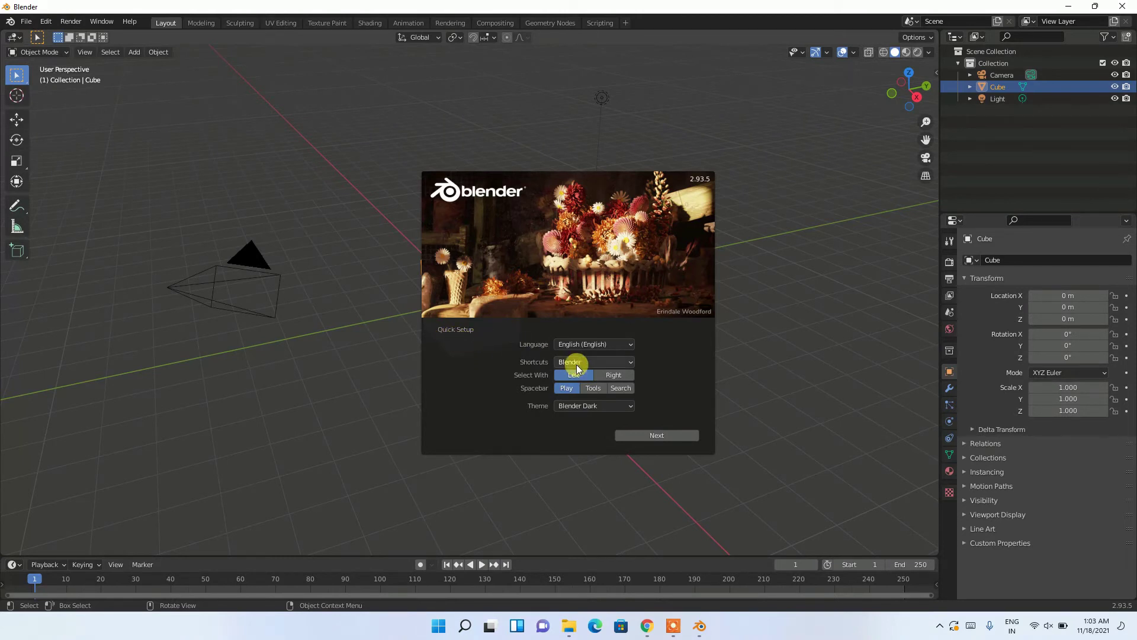
left_click(595, 344)
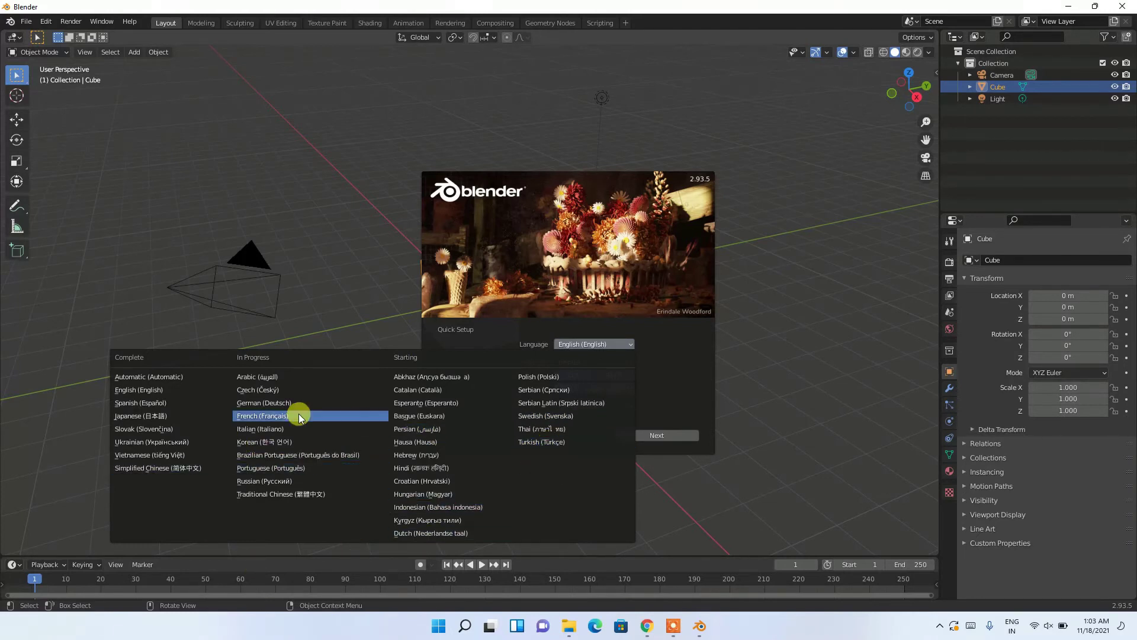
left_click(650, 333)
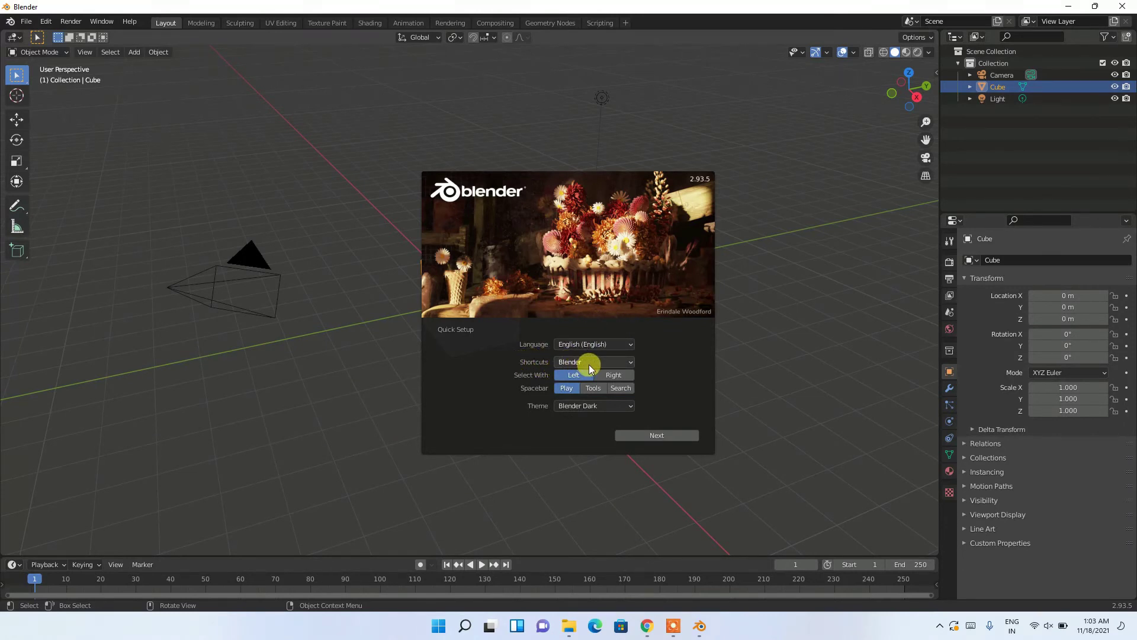
left_click(594, 363)
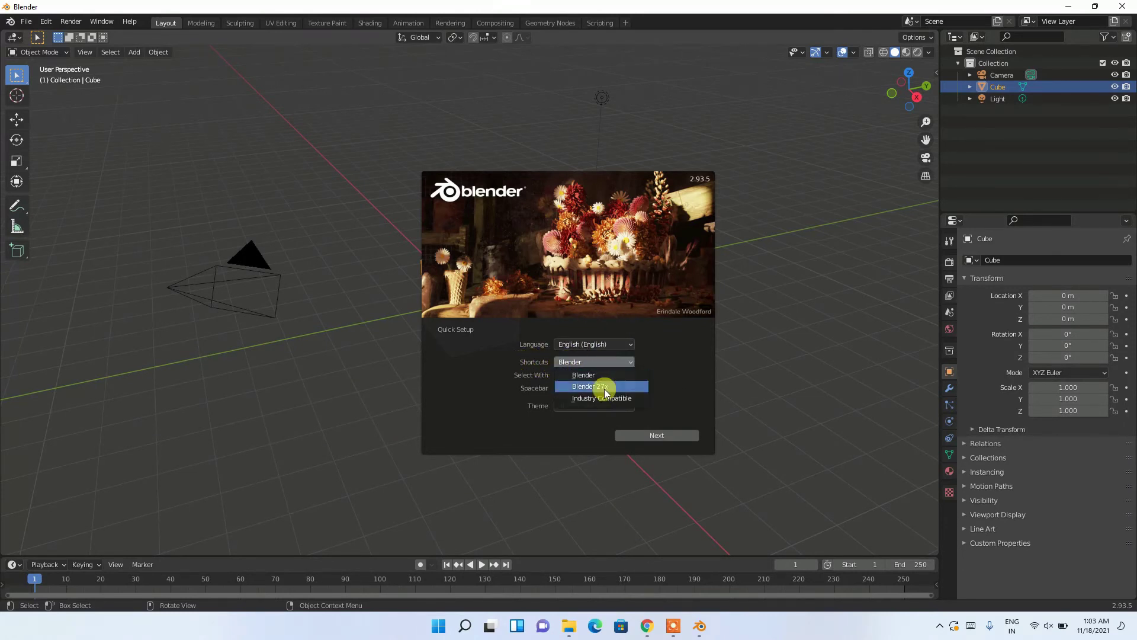
left_click(668, 349)
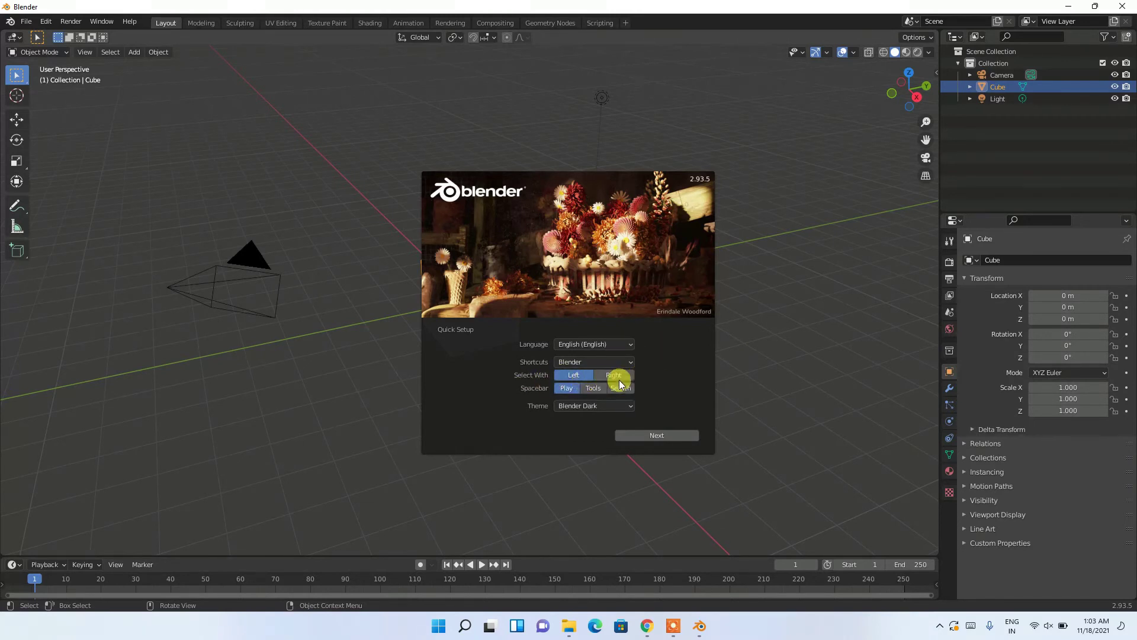
left_click(584, 409)
left_click(663, 433)
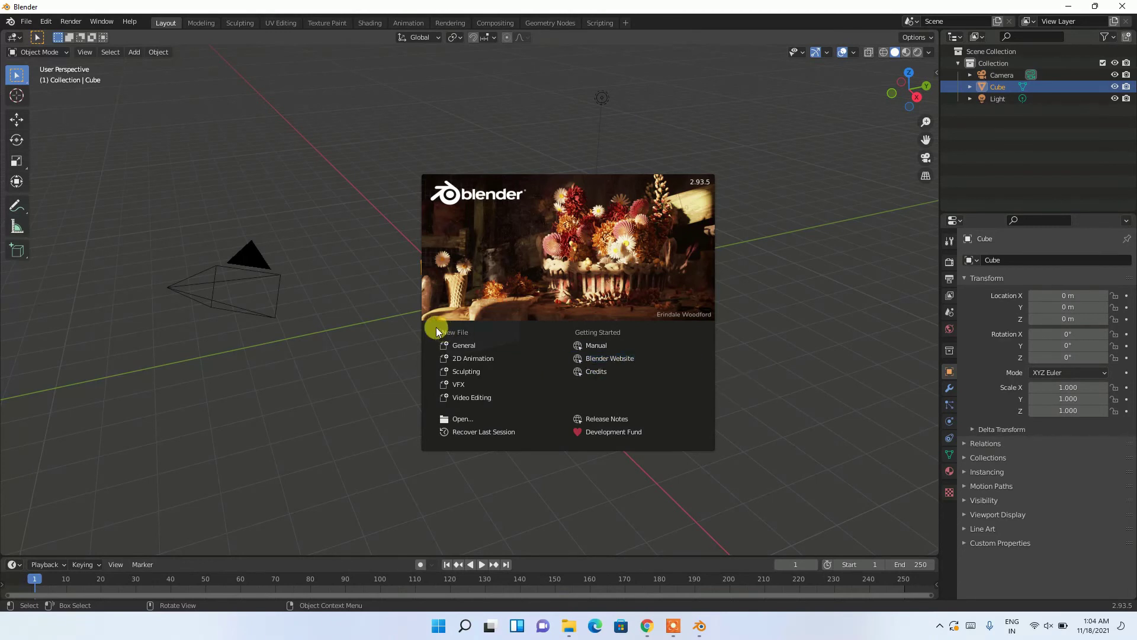
Complete Quick Setup with defaults and start a new 2D Animation file
left_click(473, 360)
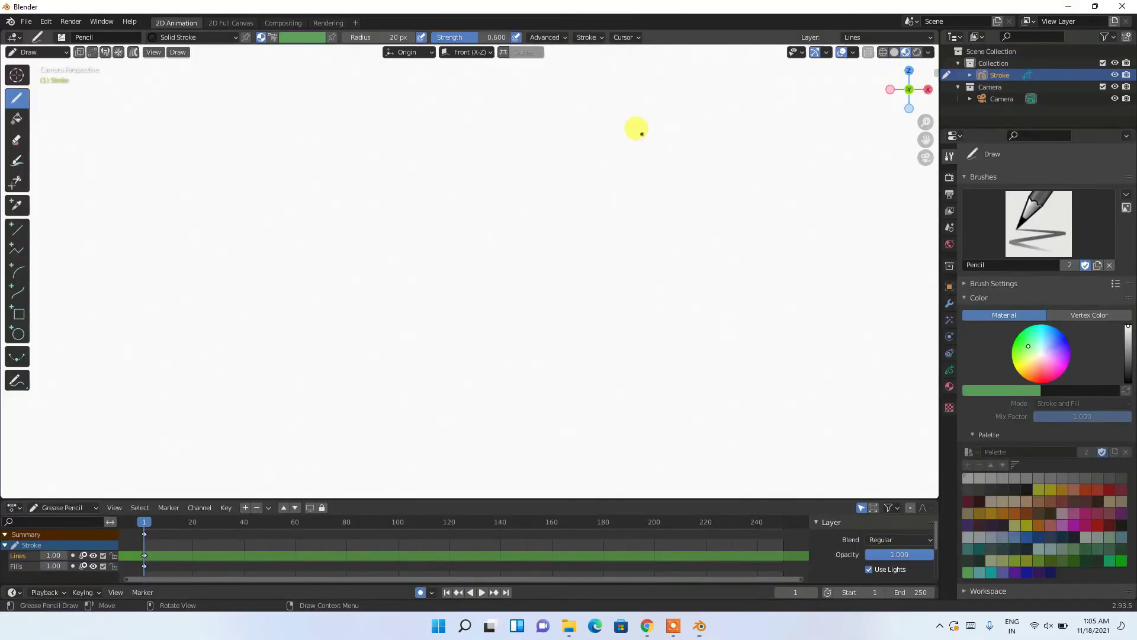
Sketch the letters 'g' and 'S' with two dots, duplicating the brush as Pencil.003
left_click(641, 134)
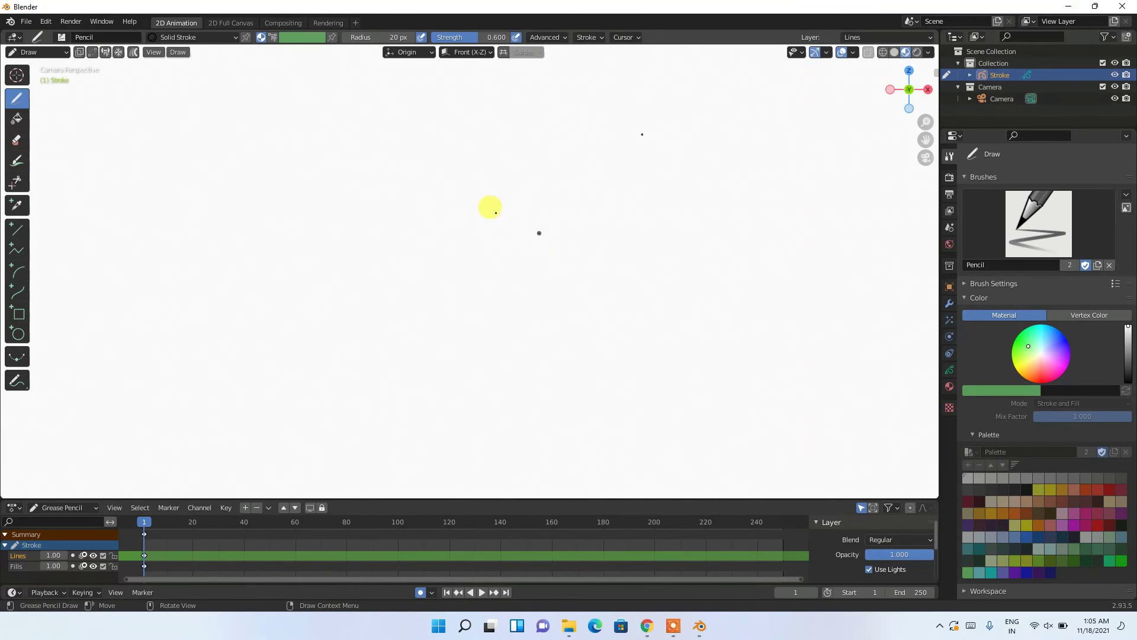
mouse_move(435, 187)
left_mouse_down()
mouse_move(423, 252)
mouse_move(442, 280)
left_mouse_up()
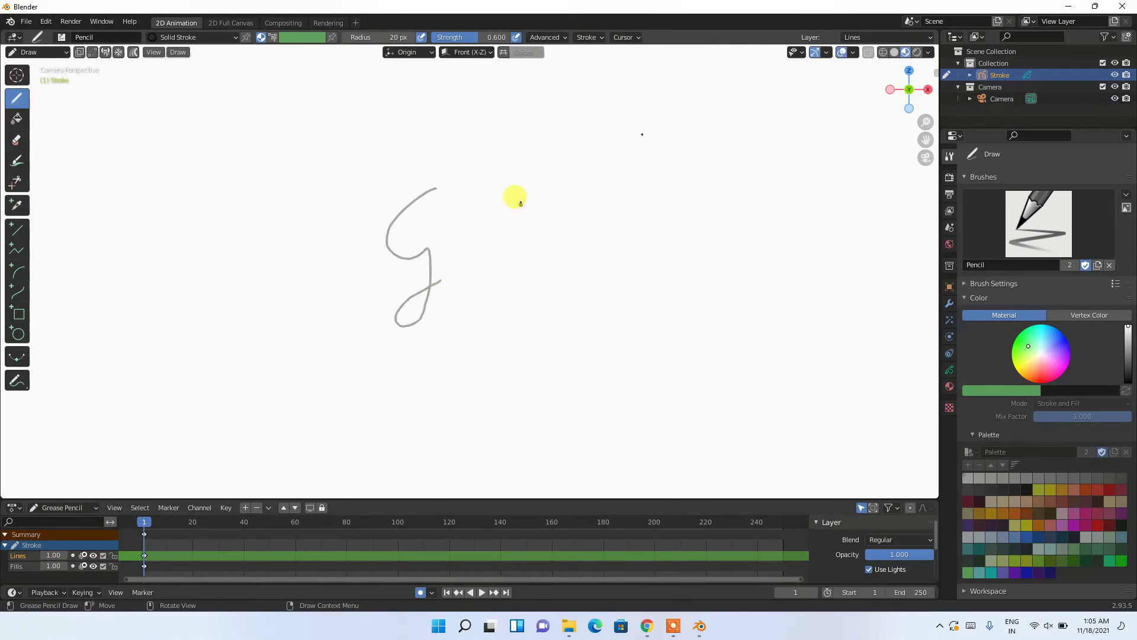
mouse_move(525, 199)
left_mouse_down()
mouse_move(490, 302)
mouse_move(473, 290)
left_mouse_up()
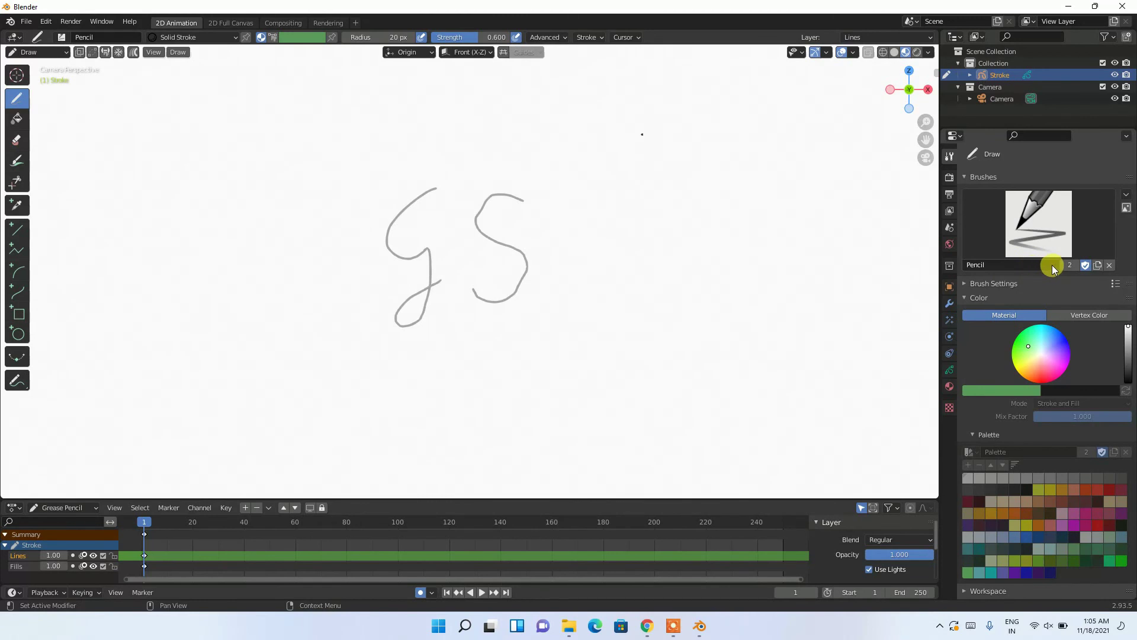
left_click(1068, 264)
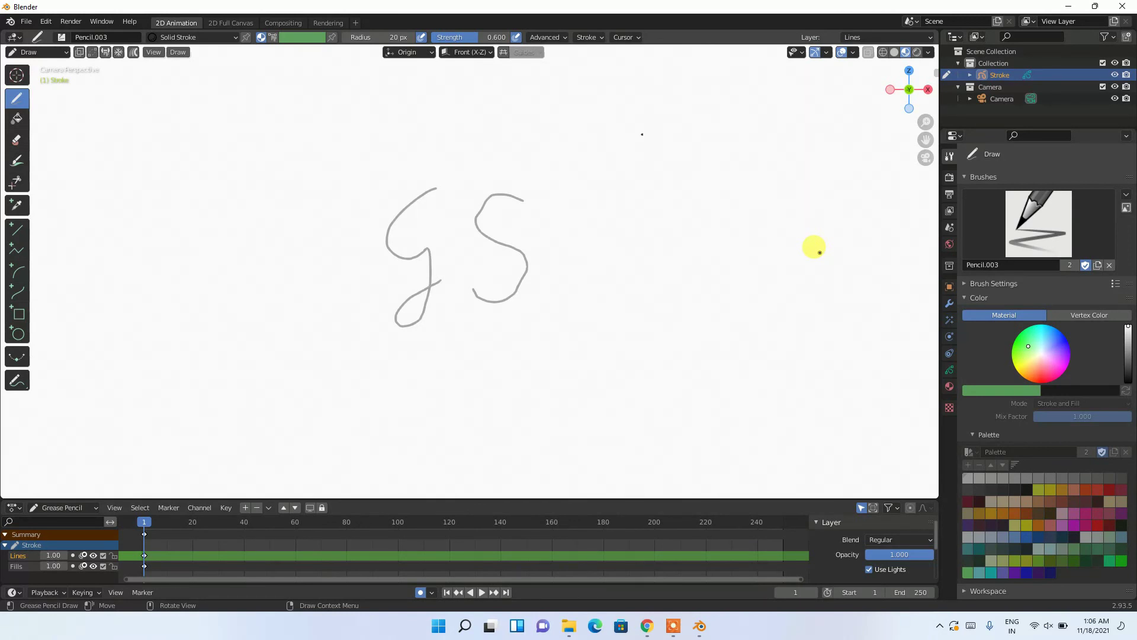
left_click(819, 251)
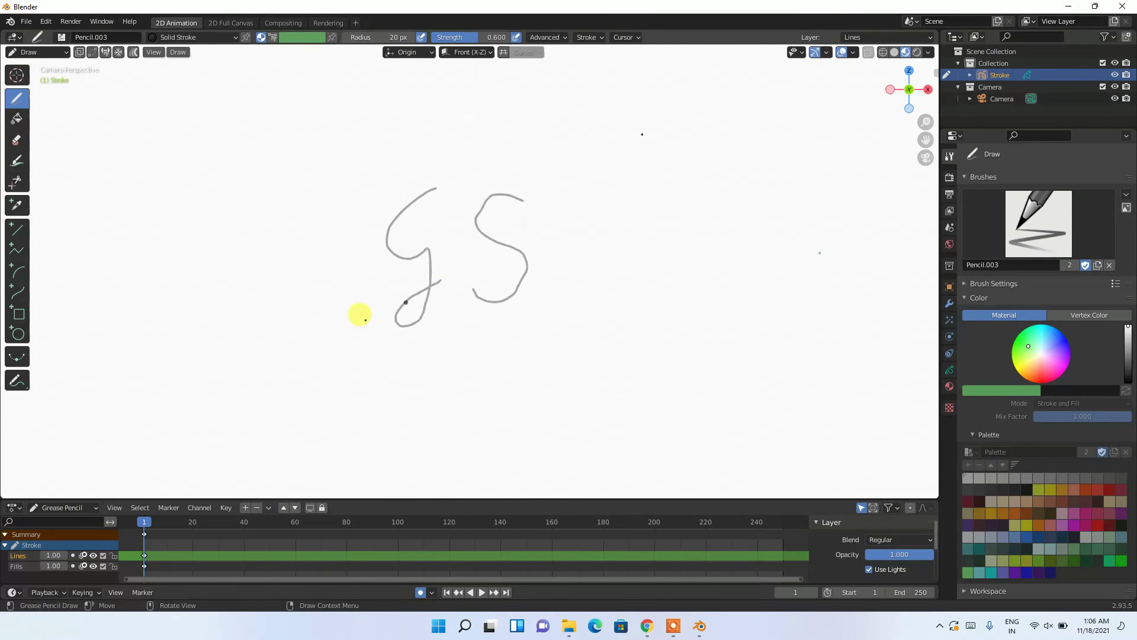